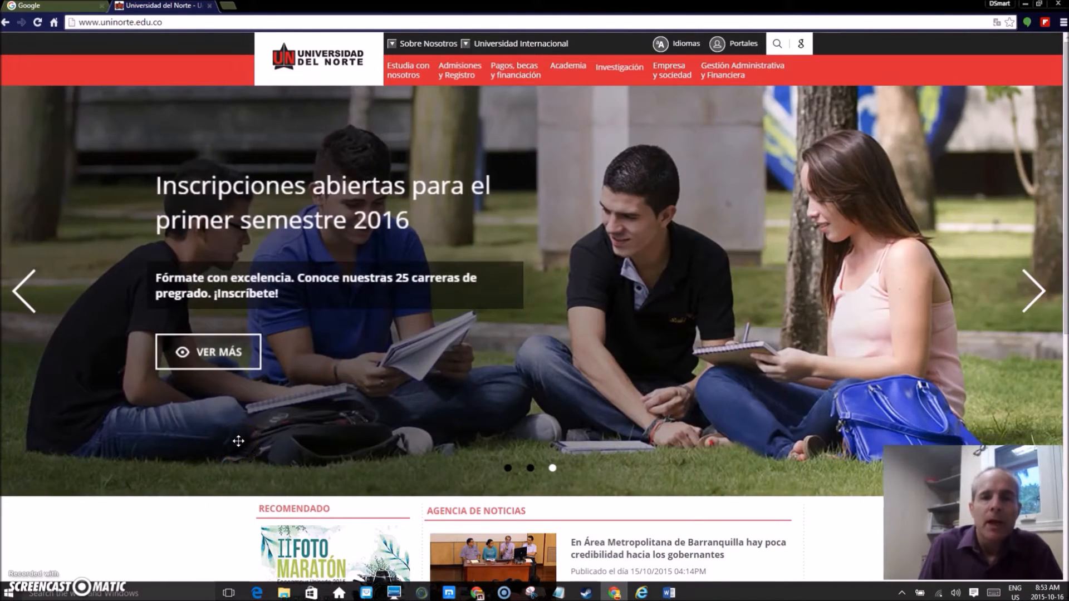
Open the Universidad del Norte portal login, sign in with the saved credentials, and dismiss the pop-up reminder
{"action": "left_click", "coordinate": [232, 442]}
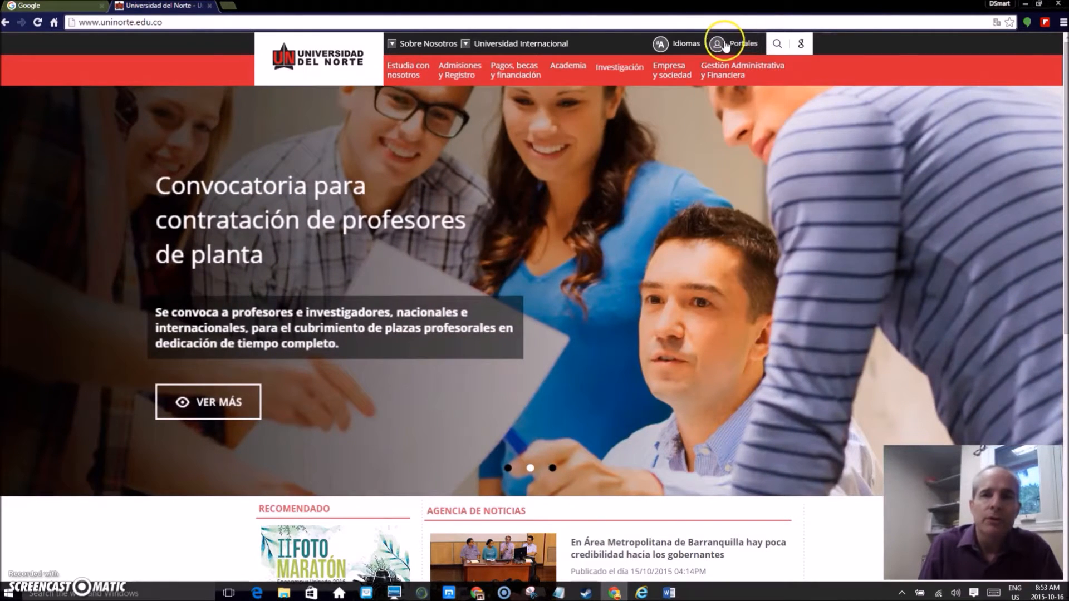
{"action": "left_click", "coordinate": [743, 46]}
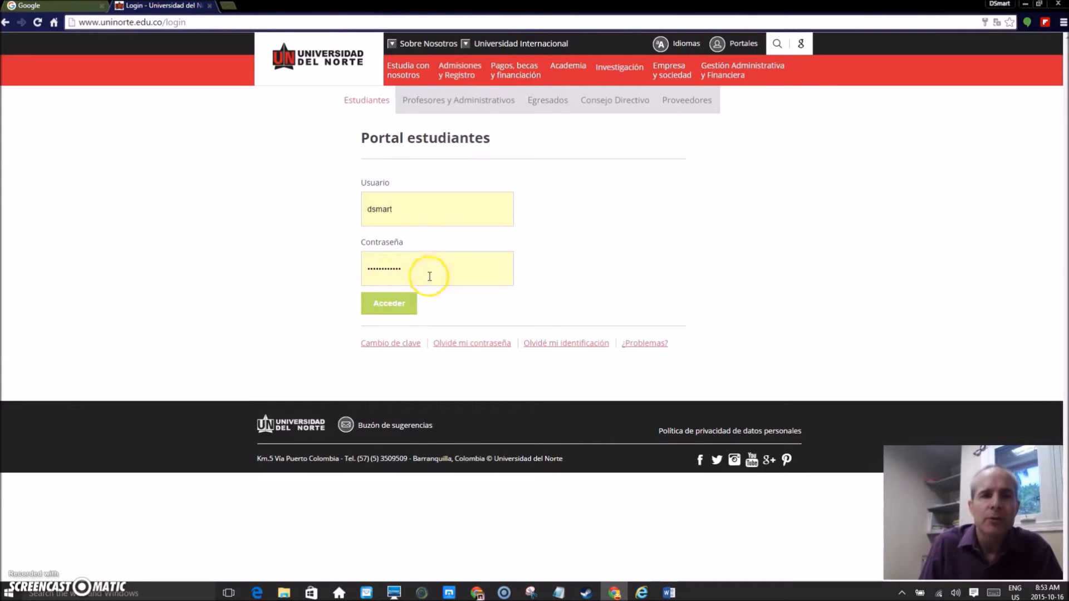
{"action": "left_click", "coordinate": [388, 307]}
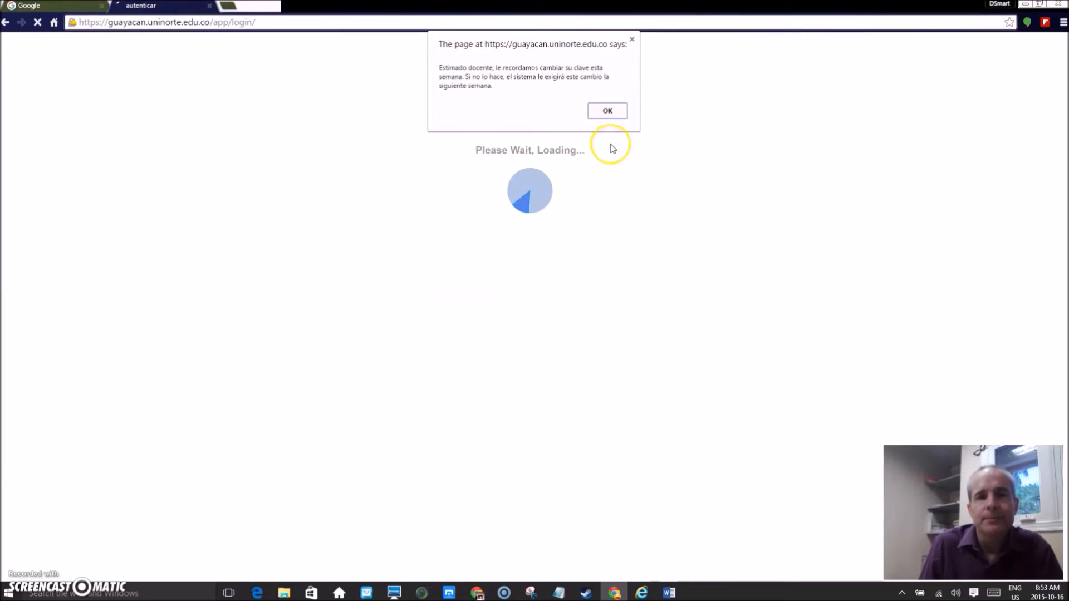
{"action": "left_click", "coordinate": [606, 110]}
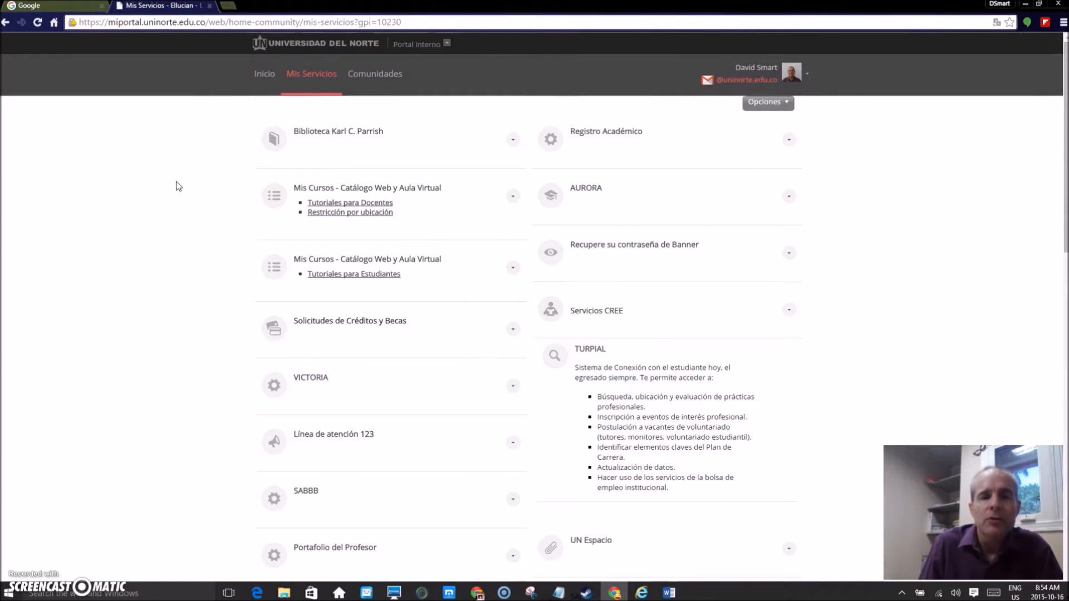
{"action": "scroll", "coordinate": [178, 186], "scroll_direction": "down", "scroll_amount": 8}
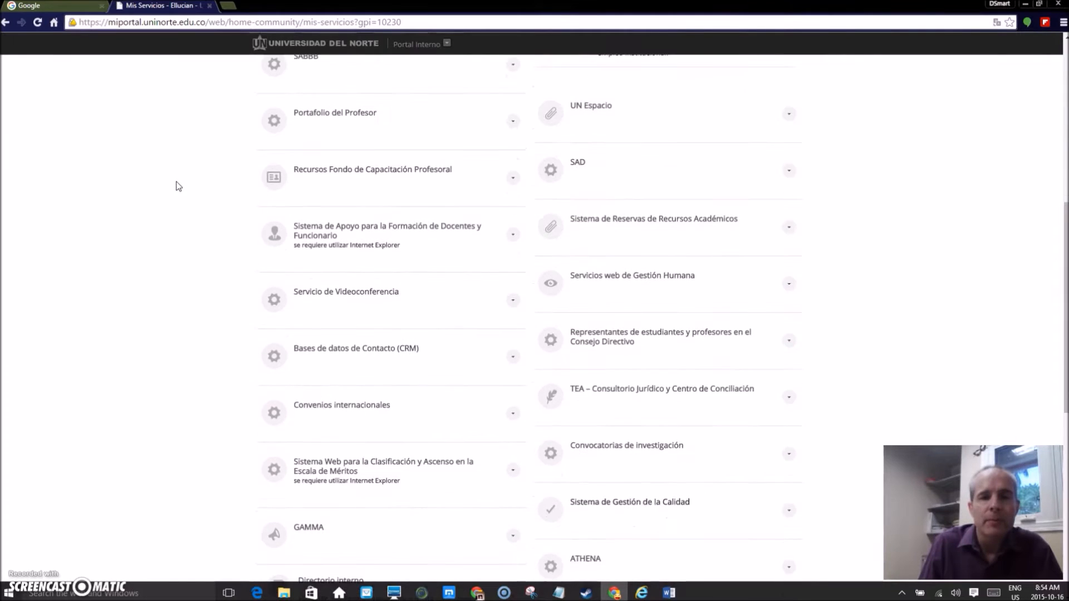
{"action": "scroll", "coordinate": [178, 186], "scroll_direction": "up", "scroll_amount": 9}
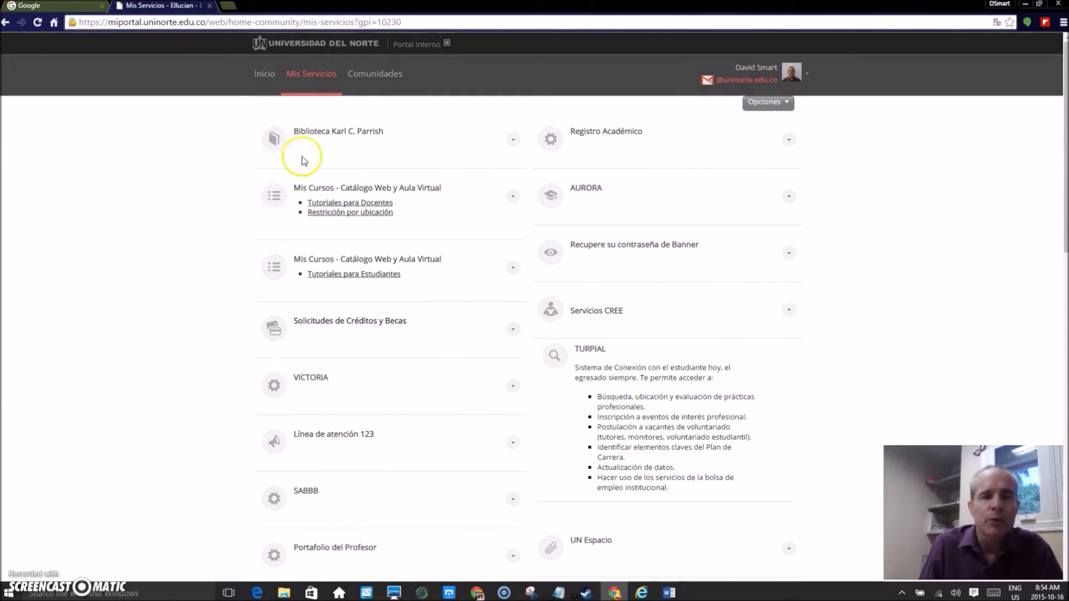
{"action": "left_click", "coordinate": [352, 193]}
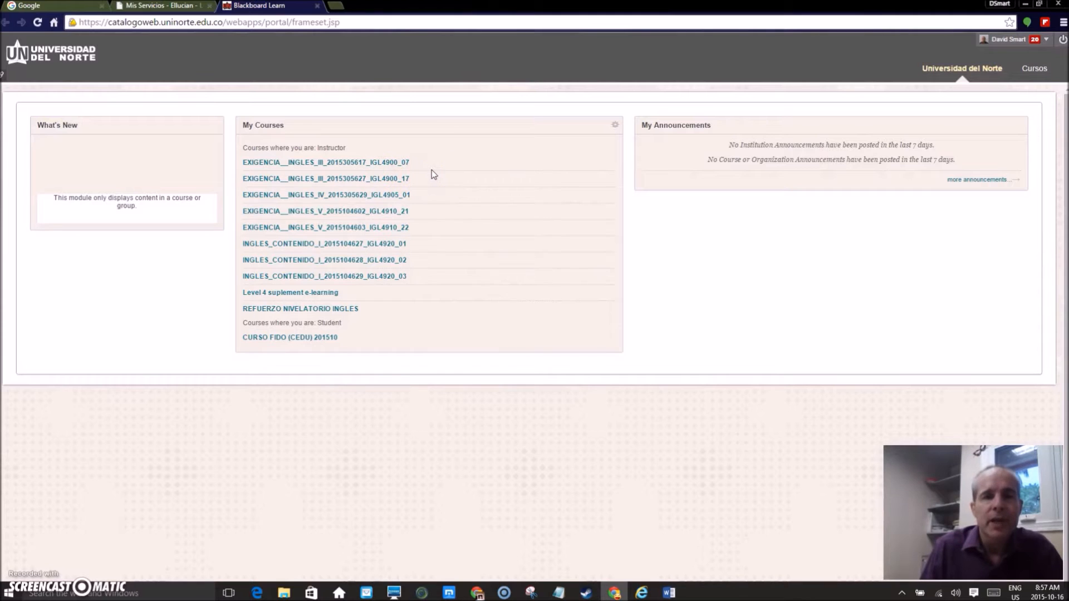
{"action": "left_click", "coordinate": [385, 163]}
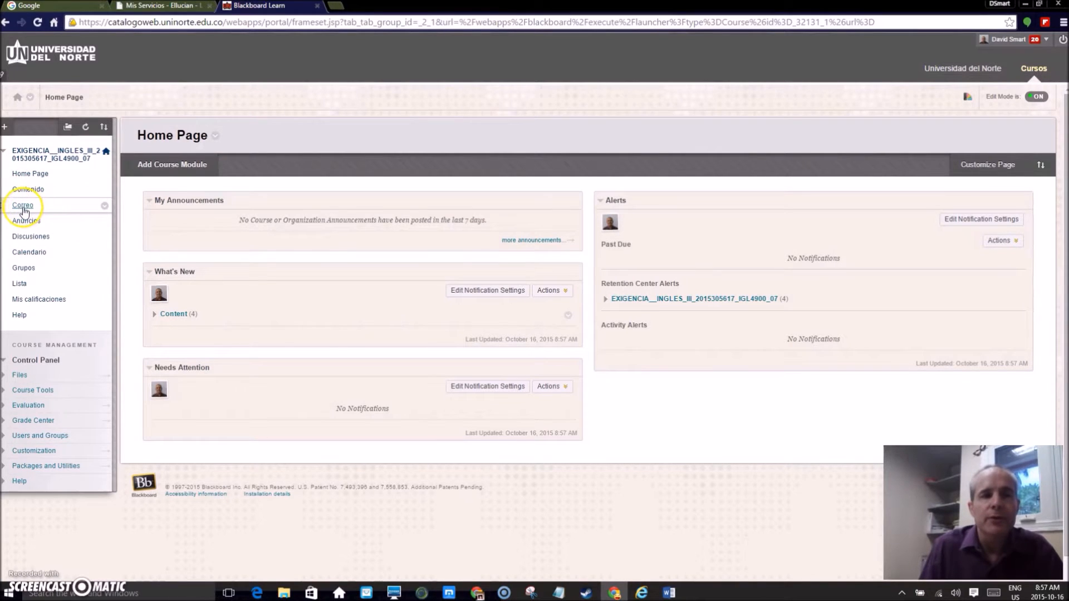
Email all student users with the subject "Reminder of Listening Assessment Date" and a message about the test on Tuesday, October 20th
{"action": "left_click", "coordinate": [23, 206]}
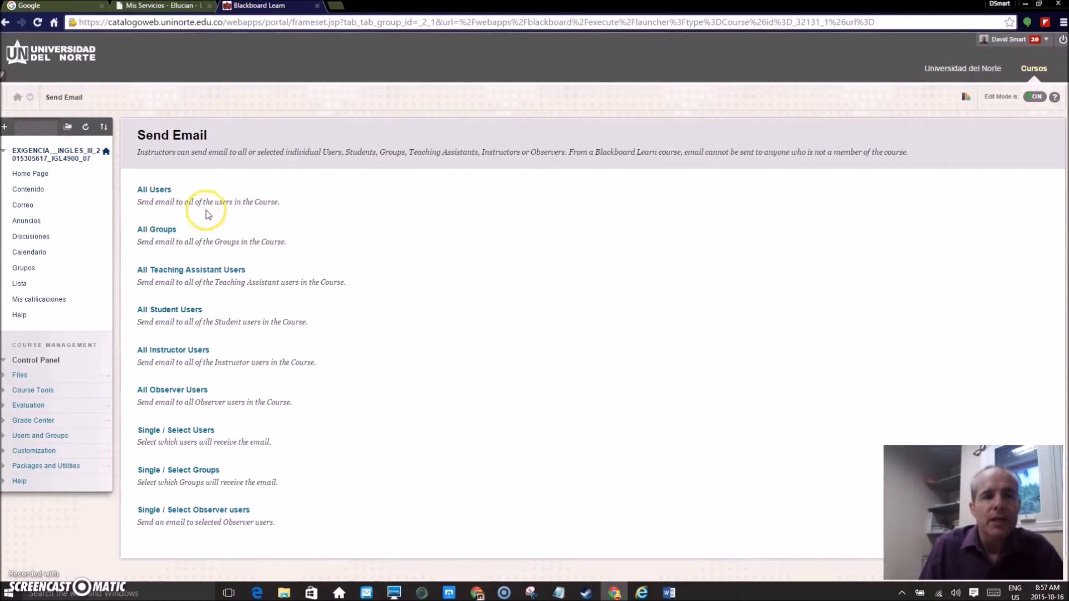
{"action": "left_click", "coordinate": [167, 312]}
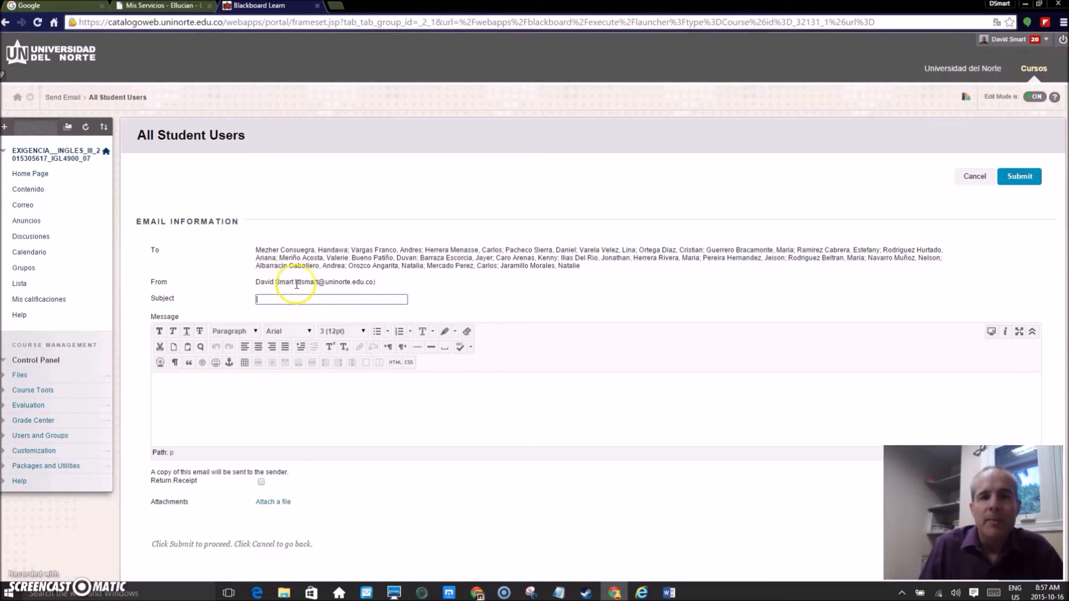
{"action": "left_click", "coordinate": [369, 299]}
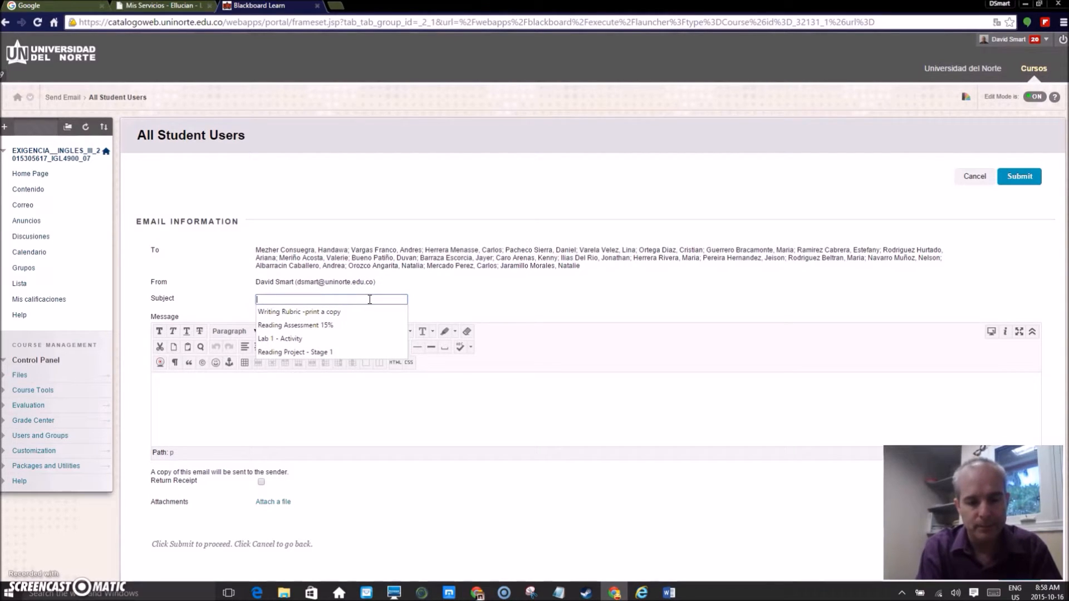
{"action": "type", "text": "Reminder of Listening Assessment Date"}
{"action": "left_click", "coordinate": [269, 389]}
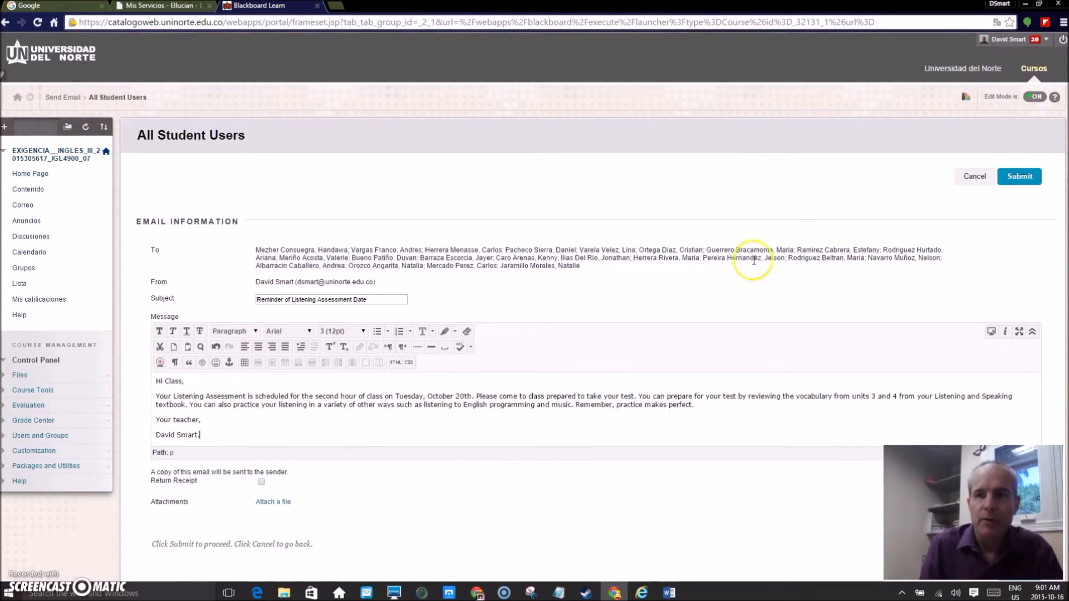
{"action": "left_click", "coordinate": [1018, 177]}
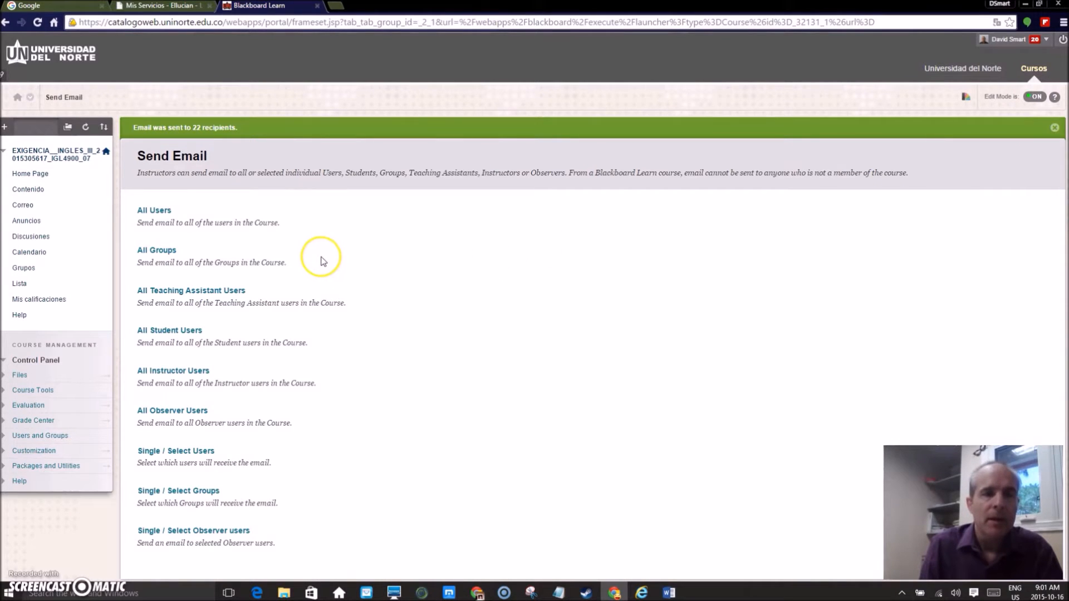
Open the course announcements and look over the existing posts
{"action": "left_click", "coordinate": [32, 223]}
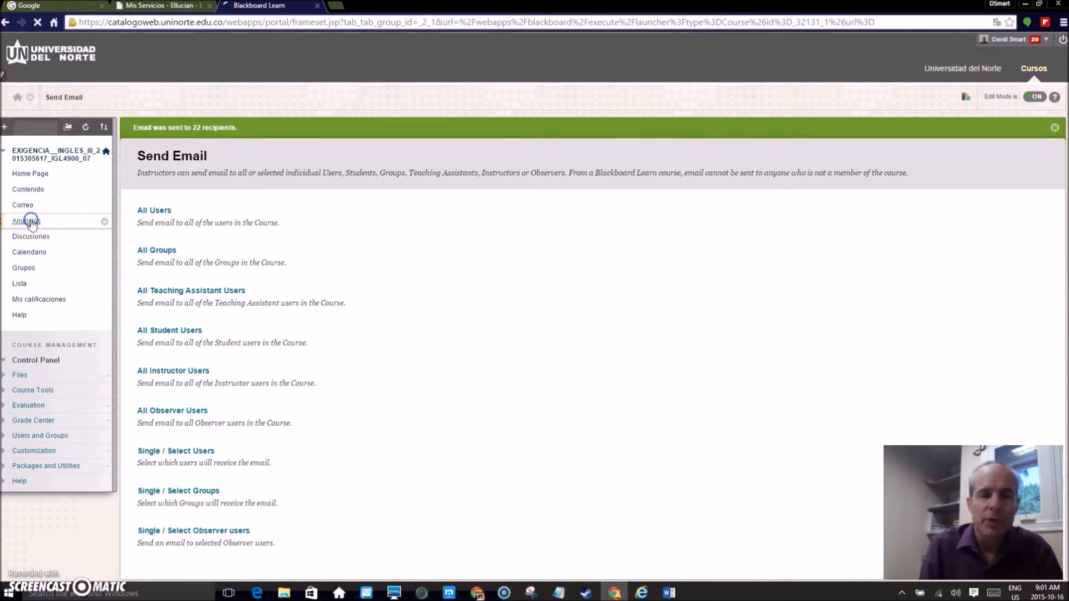
{"action": "left_click", "coordinate": [205, 261]}
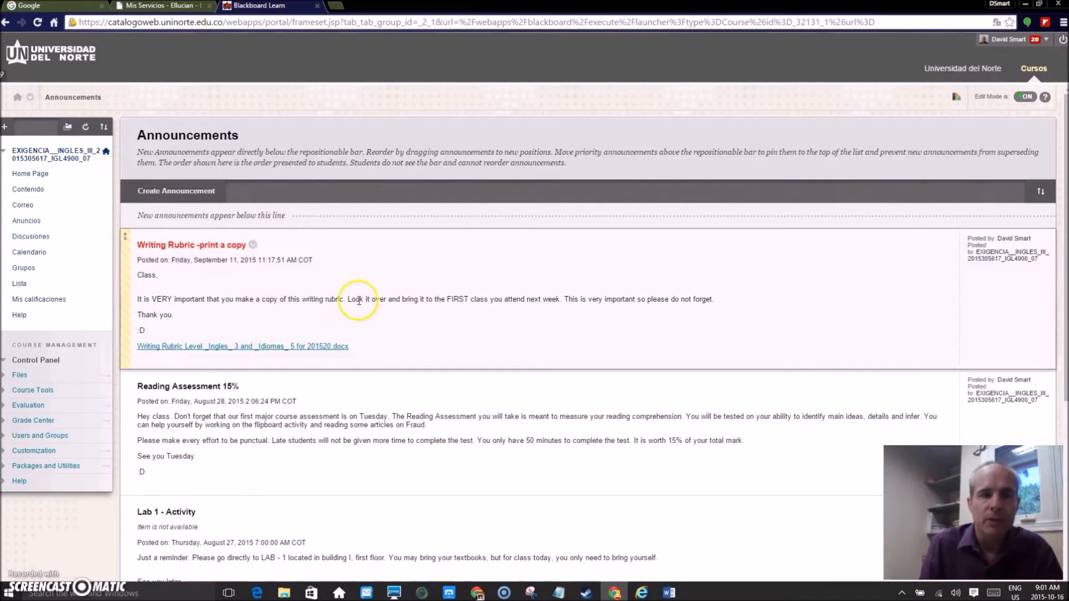
{"action": "scroll", "coordinate": [407, 280], "scroll_direction": "down", "scroll_amount": 6}
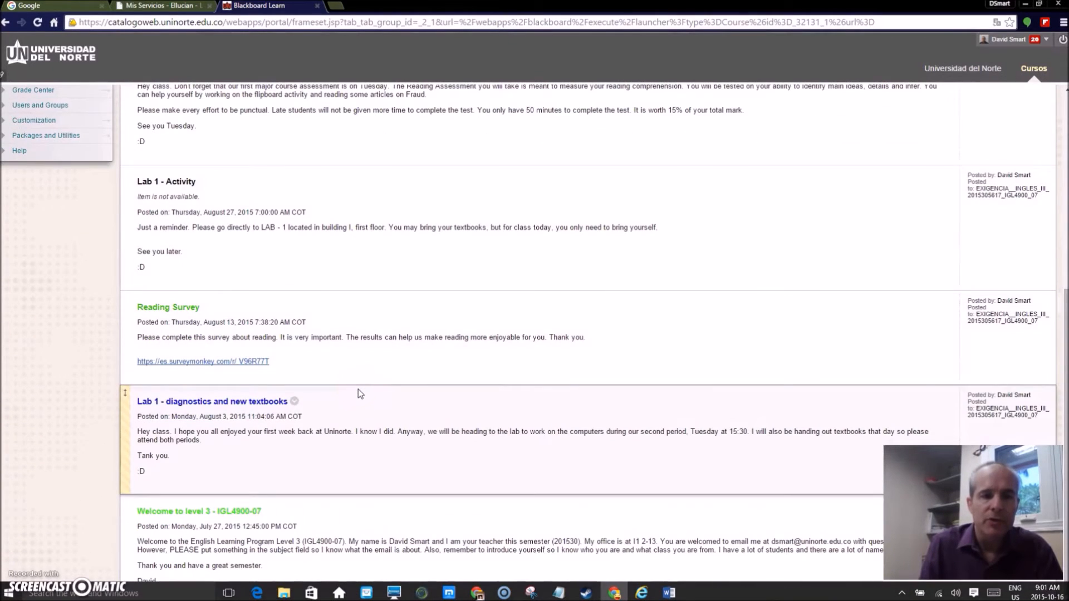
{"action": "scroll", "coordinate": [306, 506], "scroll_direction": "up", "scroll_amount": 7}
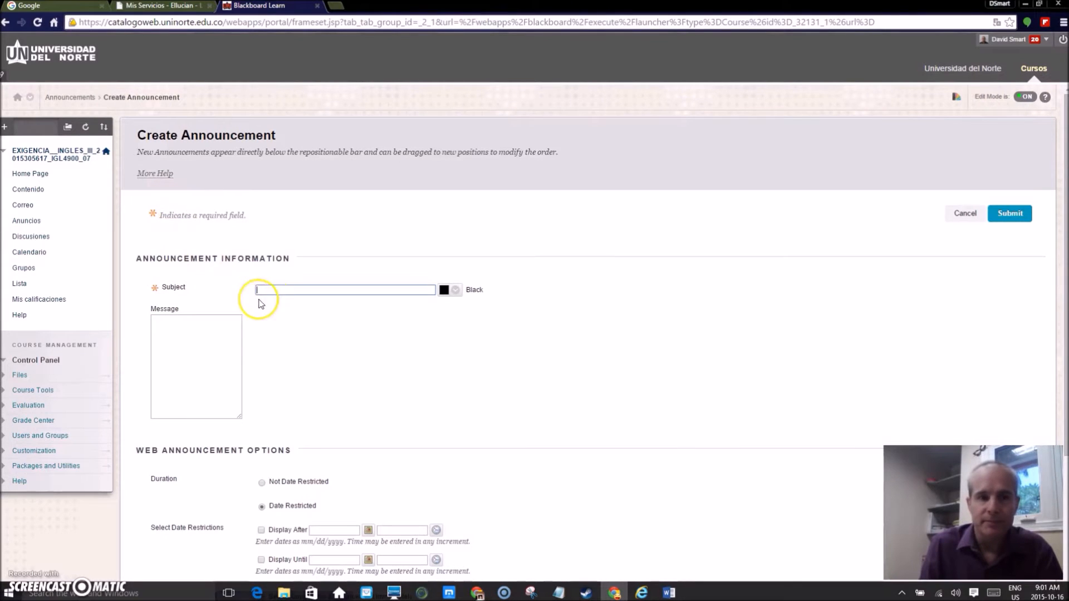
Draft an announcement titled "Listening Assessment" in Green Green Spring, stating the test is in the second hour of class on Tuesday, October 20th
{"action": "left_click", "coordinate": [278, 290]}
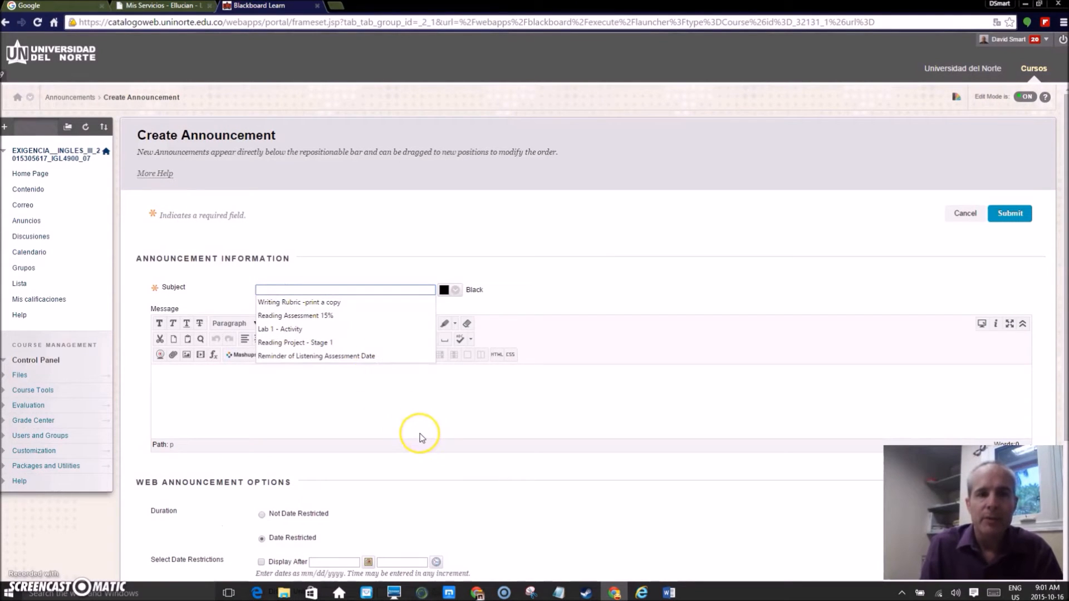
{"action": "type", "text": "Listening Assessment"}
{"action": "left_click", "coordinate": [455, 290]}
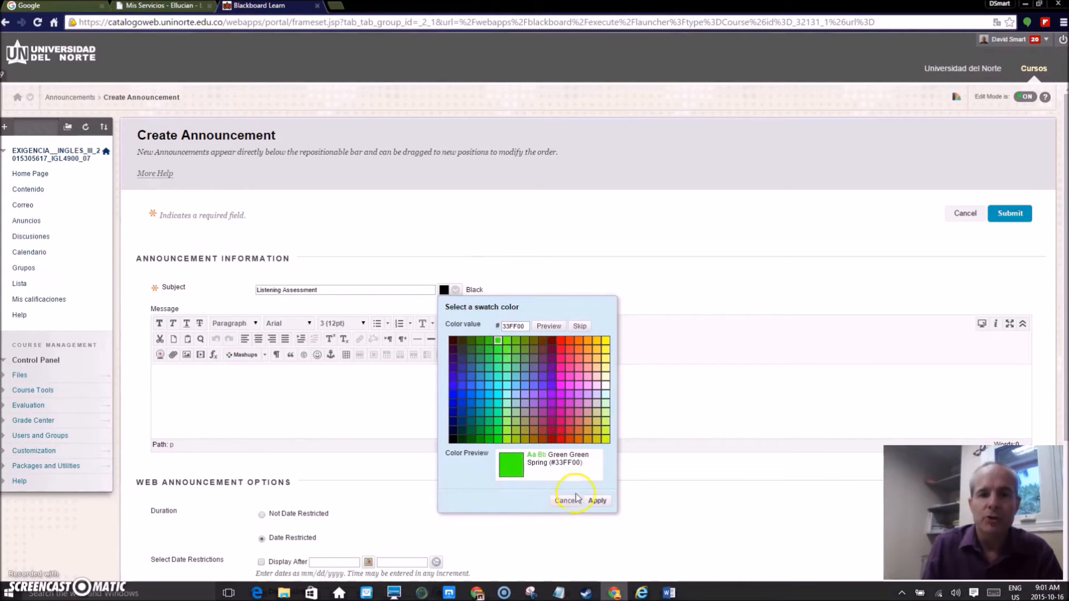
{"action": "left_click", "coordinate": [599, 503]}
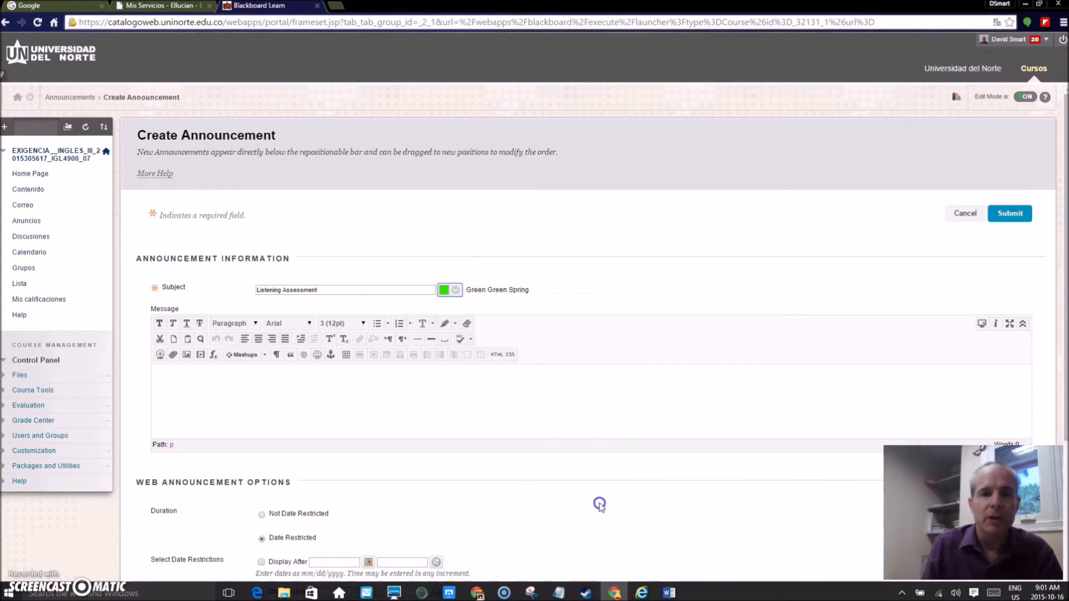
{"action": "left_click", "coordinate": [341, 379]}
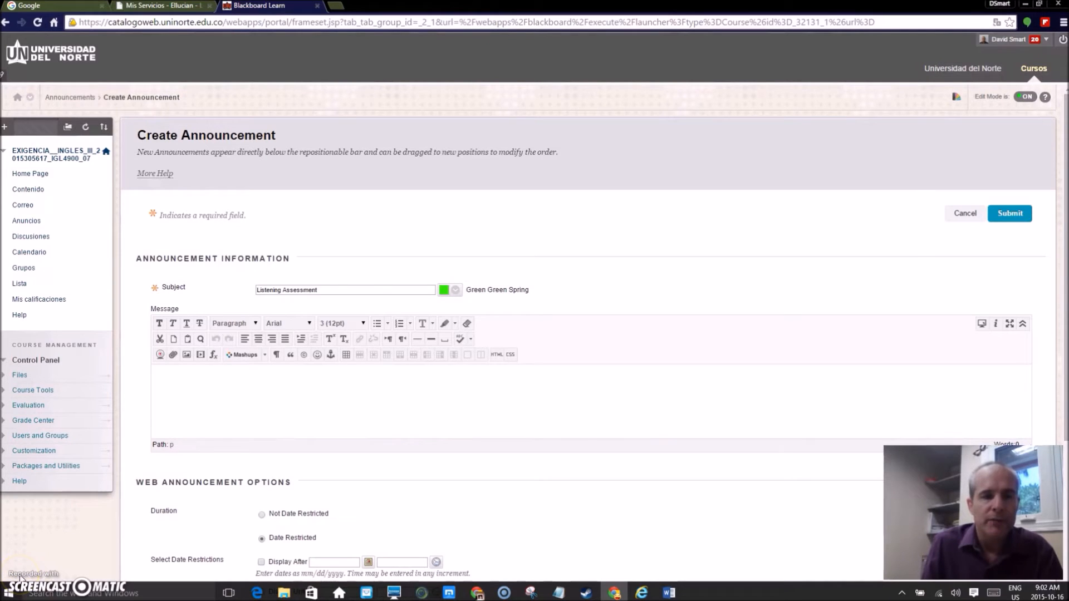
{"action": "type", "text": "Your Listening Assessment is scheduled for the second hour of class on Tuesday, October 20th. Please be on time and prepared for the test.  Thank you. David."}
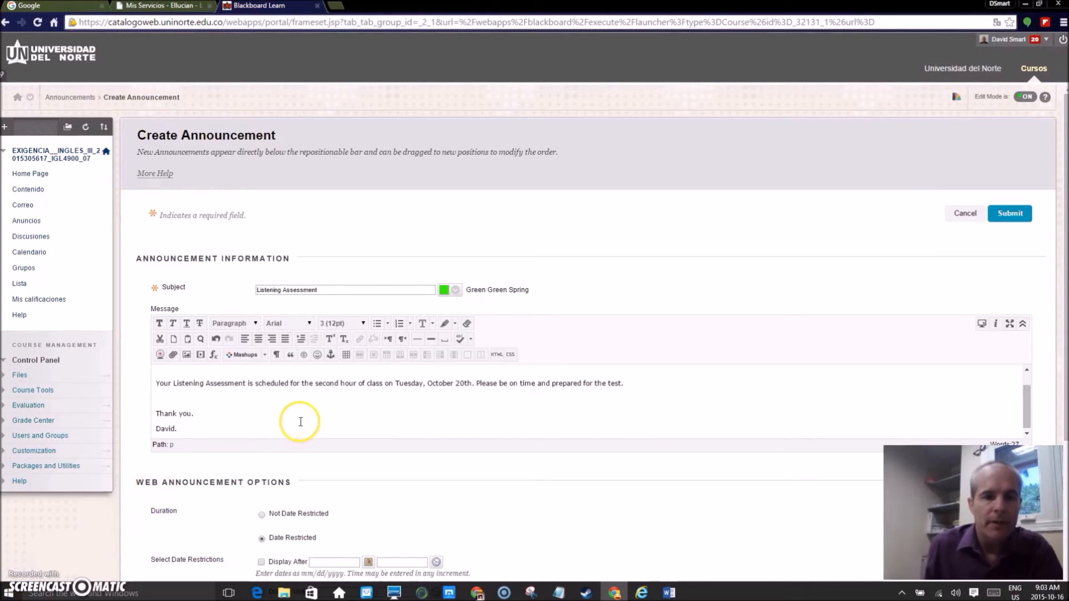
Make the announcement not date restricted and post it to the course
{"action": "scroll", "coordinate": [300, 426], "scroll_direction": "down", "scroll_amount": 1}
{"action": "scroll", "coordinate": [301, 426], "scroll_direction": "down", "scroll_amount": 2}
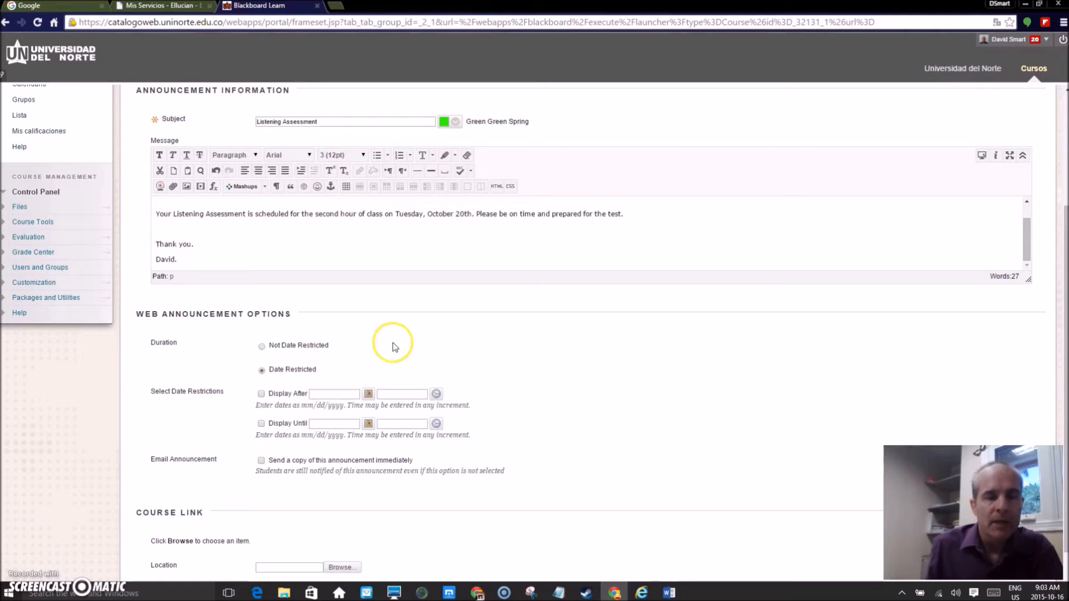
{"action": "left_click", "coordinate": [260, 347]}
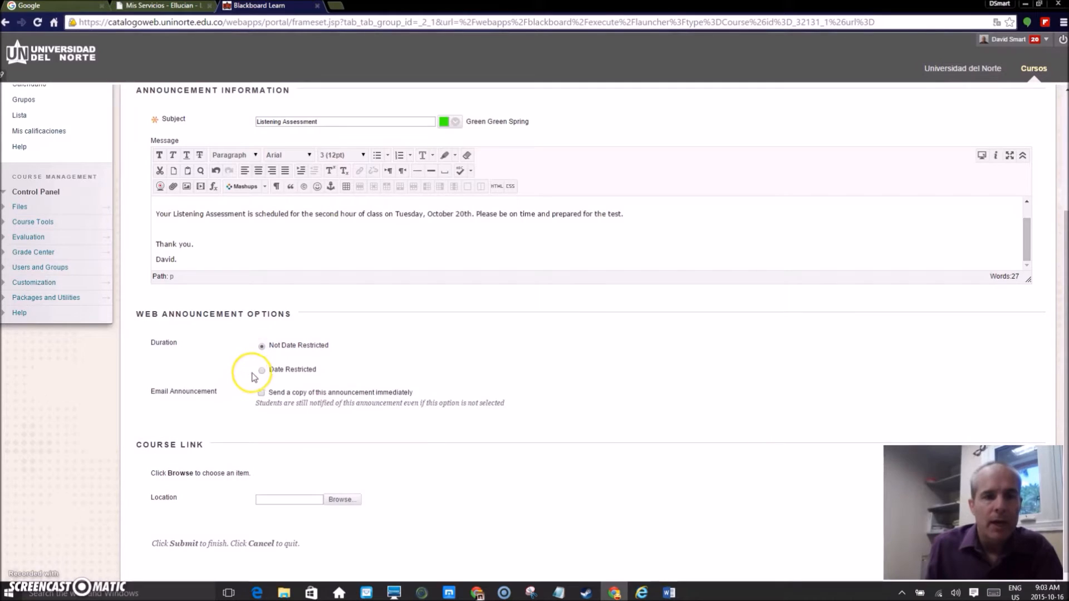
{"action": "scroll", "coordinate": [256, 379], "scroll_direction": "down", "scroll_amount": 1}
{"action": "scroll", "coordinate": [385, 435], "scroll_direction": "up", "scroll_amount": 4}
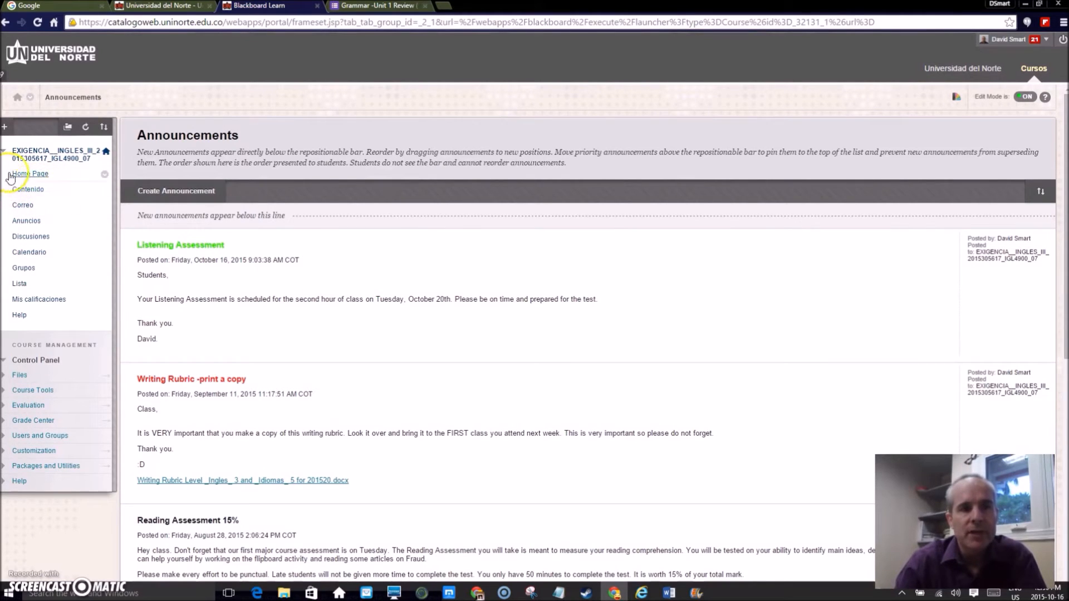
Open the course's Contenido area and review its items and the content types available to build
{"action": "left_click", "coordinate": [31, 191]}
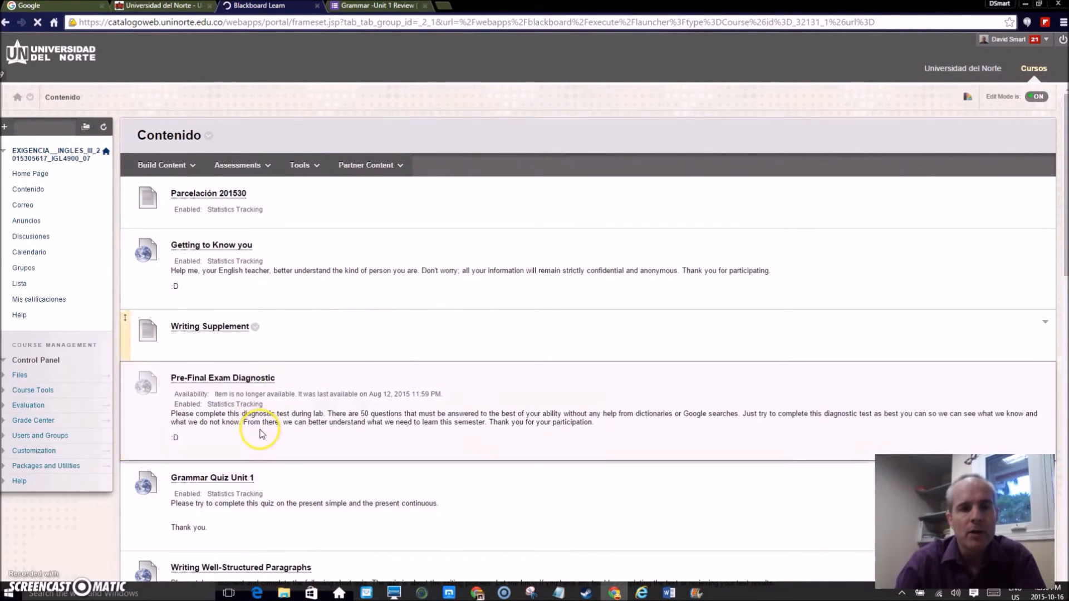
{"action": "scroll", "coordinate": [262, 432], "scroll_direction": "down", "scroll_amount": 5}
{"action": "scroll", "coordinate": [262, 439], "scroll_direction": "up", "scroll_amount": 6}
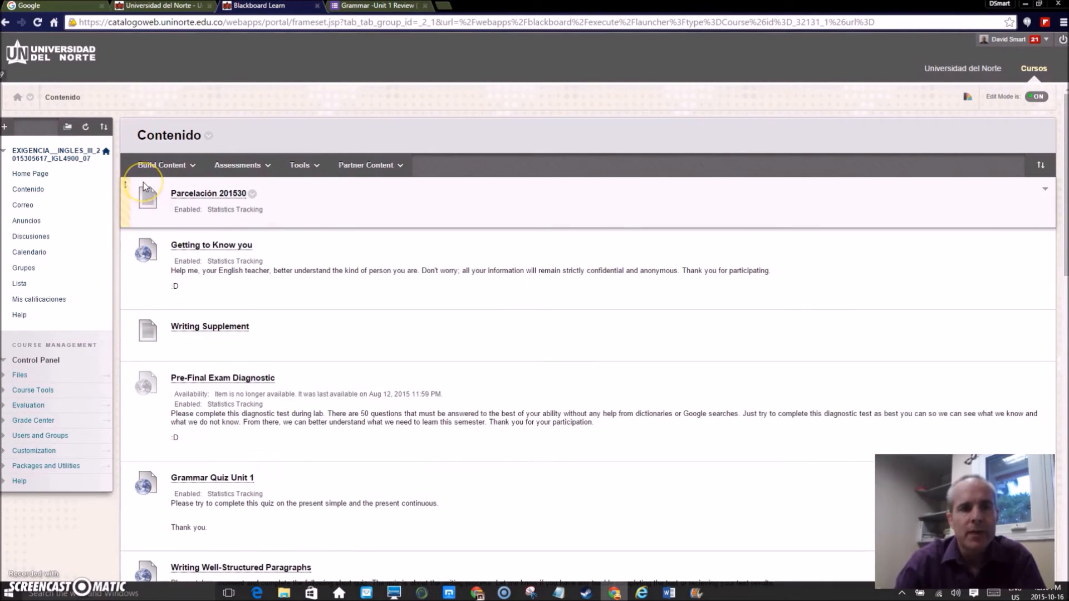
{"action": "left_click", "coordinate": [163, 166]}
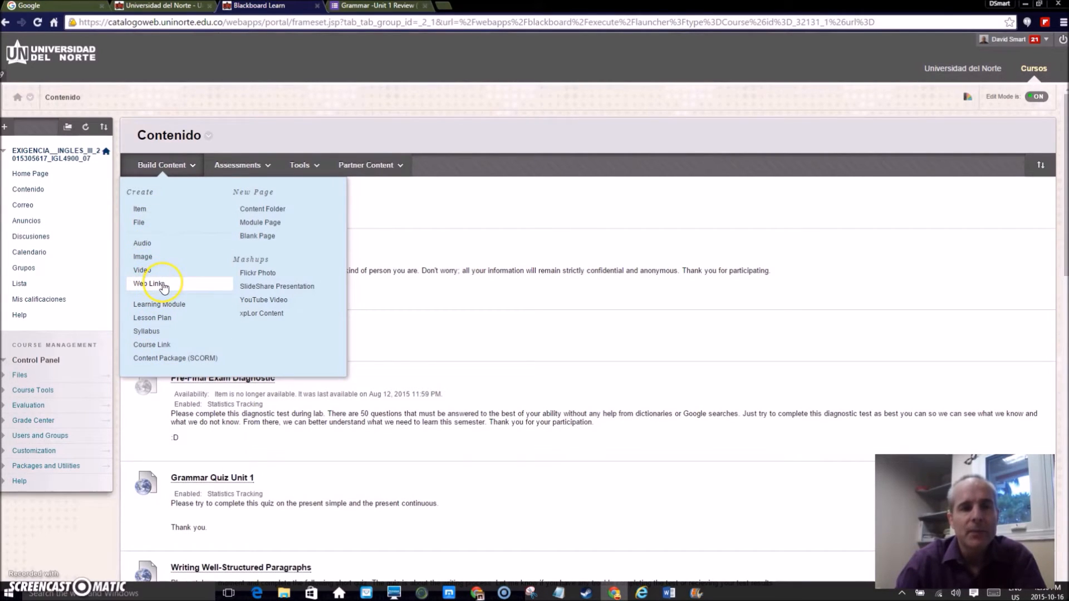
Open the Grammar Quiz Unit 1 link and look through the questions of its Google form
{"action": "scroll", "coordinate": [431, 339], "scroll_direction": "down", "scroll_amount": 3}
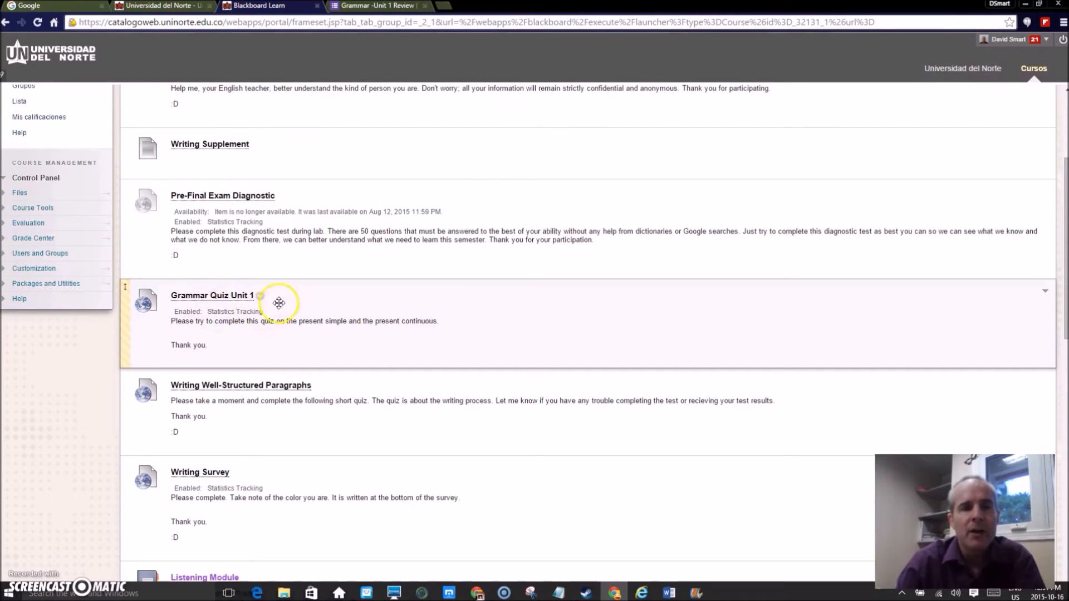
{"action": "left_click", "coordinate": [221, 301]}
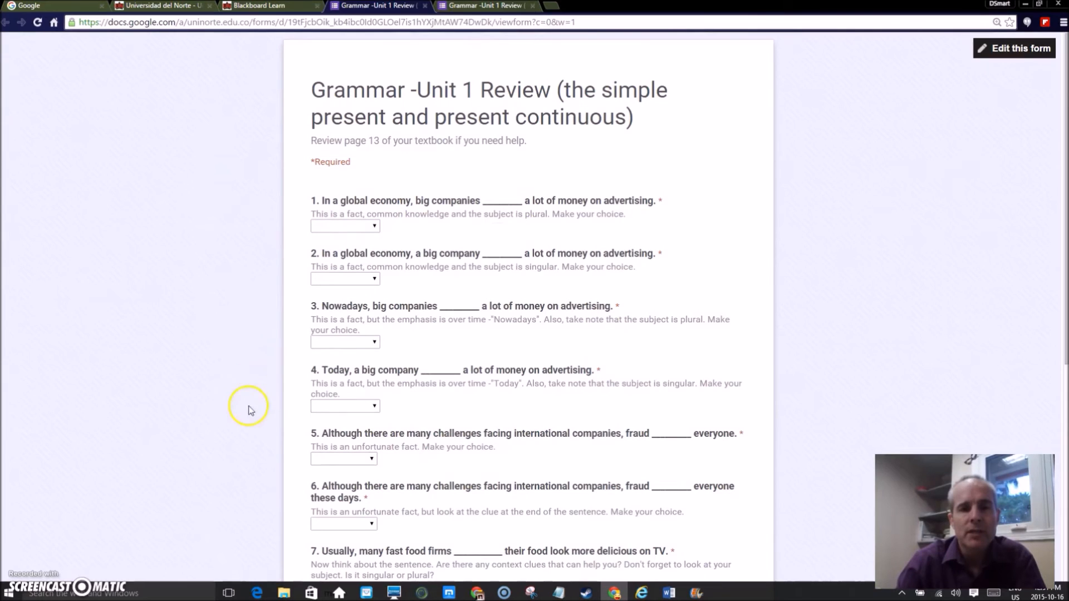
{"action": "scroll", "coordinate": [248, 305], "scroll_direction": "down", "scroll_amount": 7}
{"action": "scroll", "coordinate": [274, 411], "scroll_direction": "up", "scroll_amount": 3}
{"action": "scroll", "coordinate": [275, 410], "scroll_direction": "up", "scroll_amount": 5}
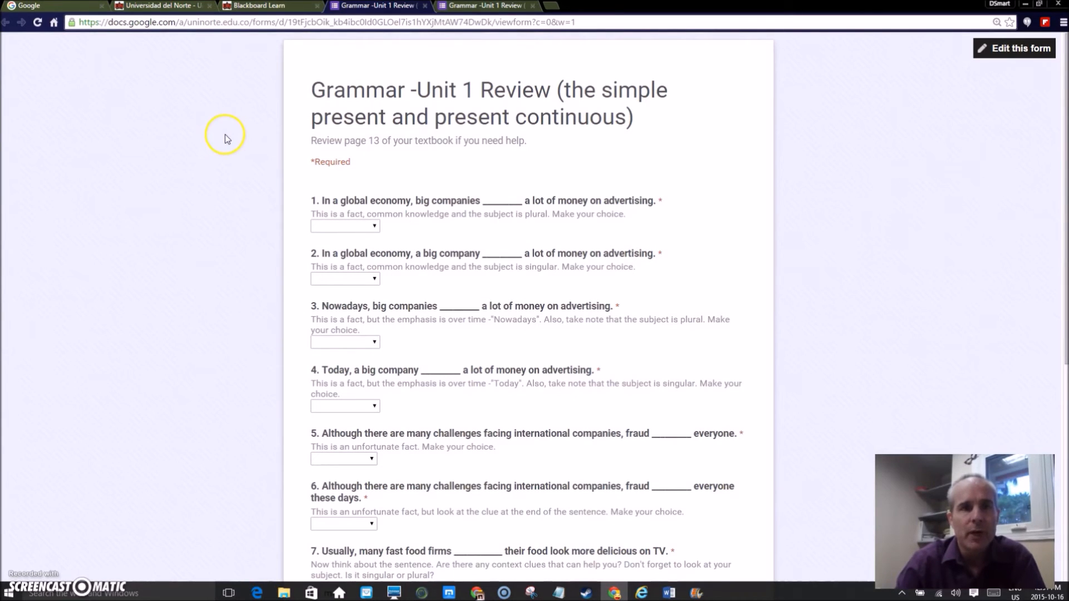
Return to the Blackboard course, open the Grammar Quiz Unit 1 web link for editing, and review its URL, description, attachment and display options
{"action": "left_click", "coordinate": [253, 6]}
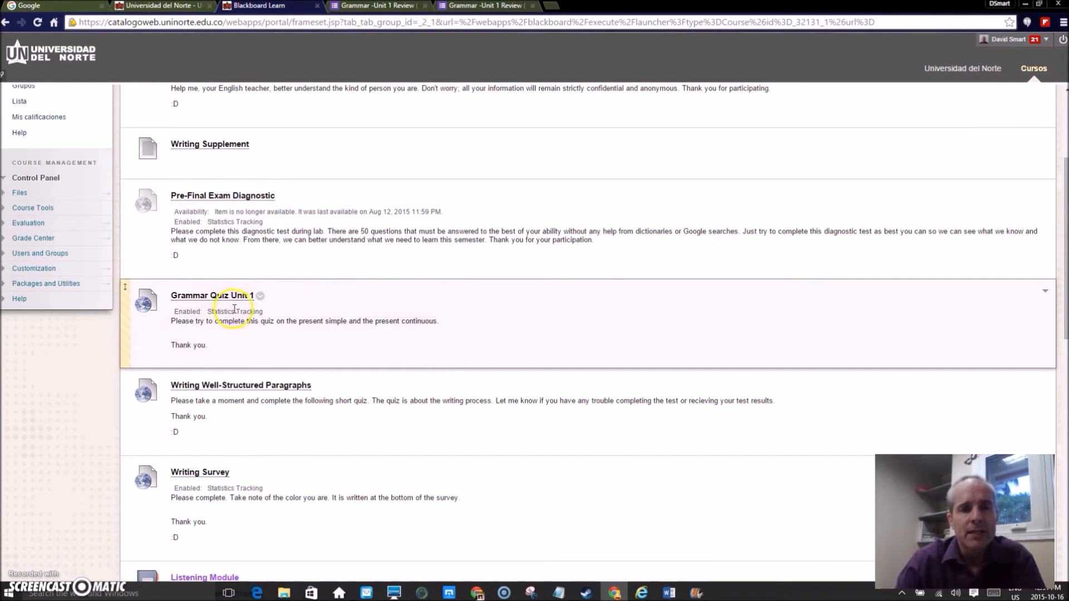
{"action": "left_click", "coordinate": [260, 297]}
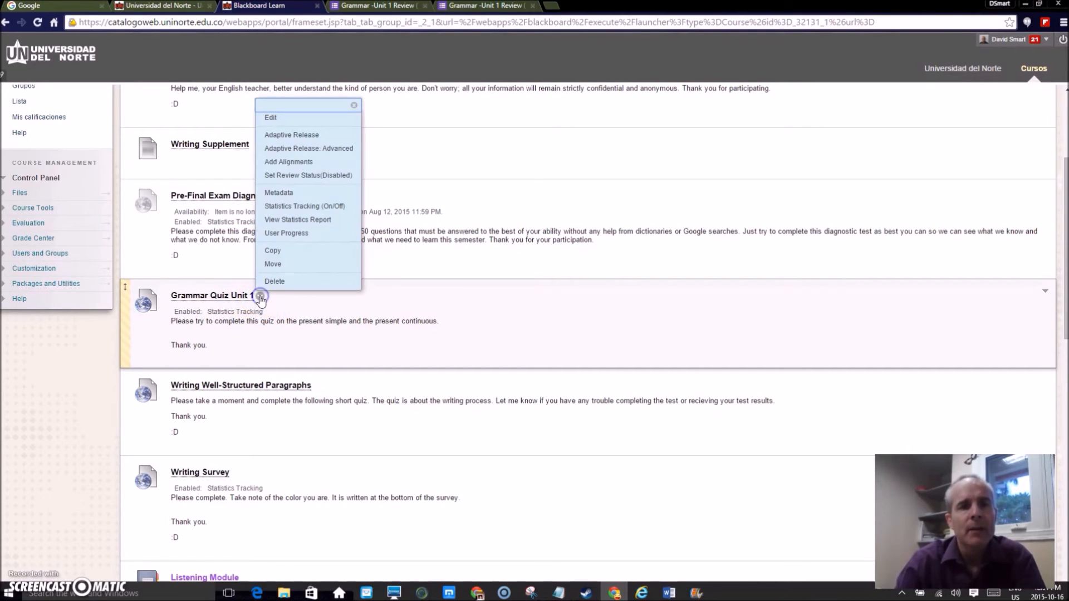
{"action": "left_click", "coordinate": [288, 115]}
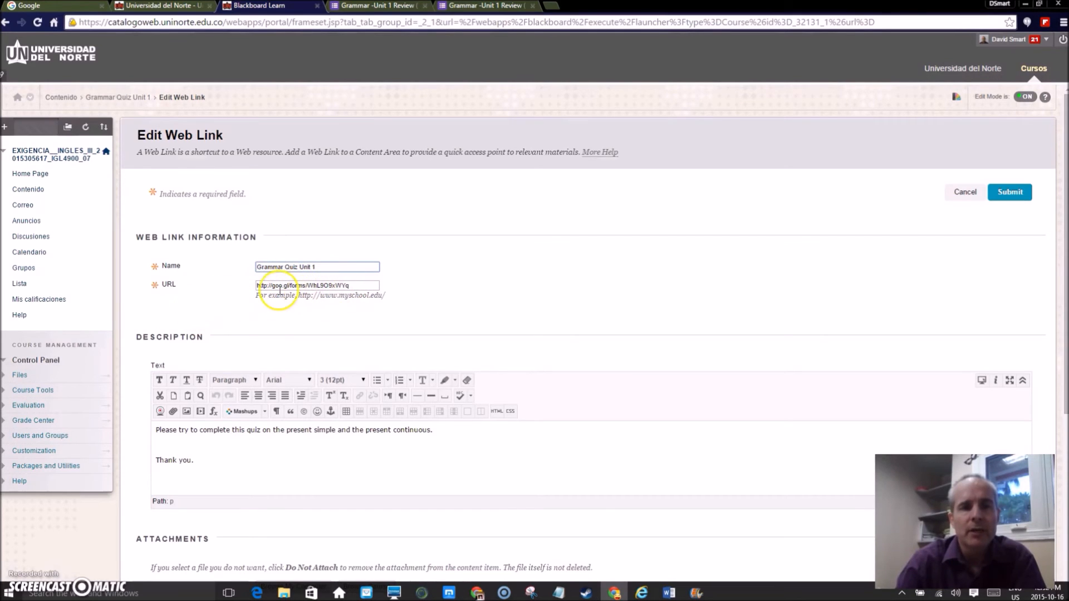
{"action": "scroll", "coordinate": [211, 301], "scroll_direction": "down", "scroll_amount": 2}
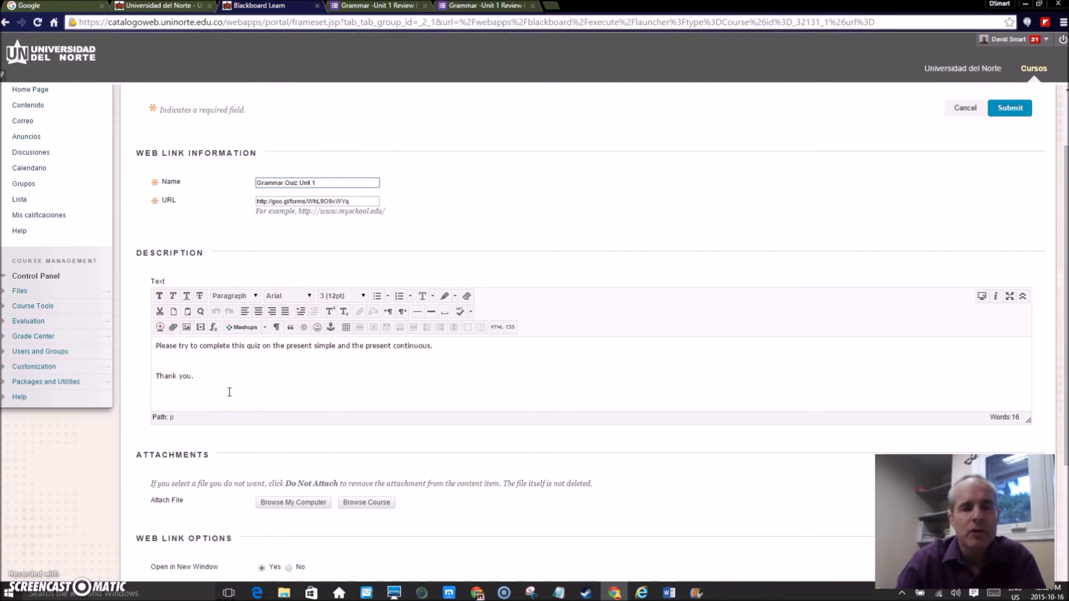
{"action": "scroll", "coordinate": [229, 392], "scroll_direction": "down", "scroll_amount": 2}
{"action": "scroll", "coordinate": [228, 392], "scroll_direction": "down", "scroll_amount": 1}
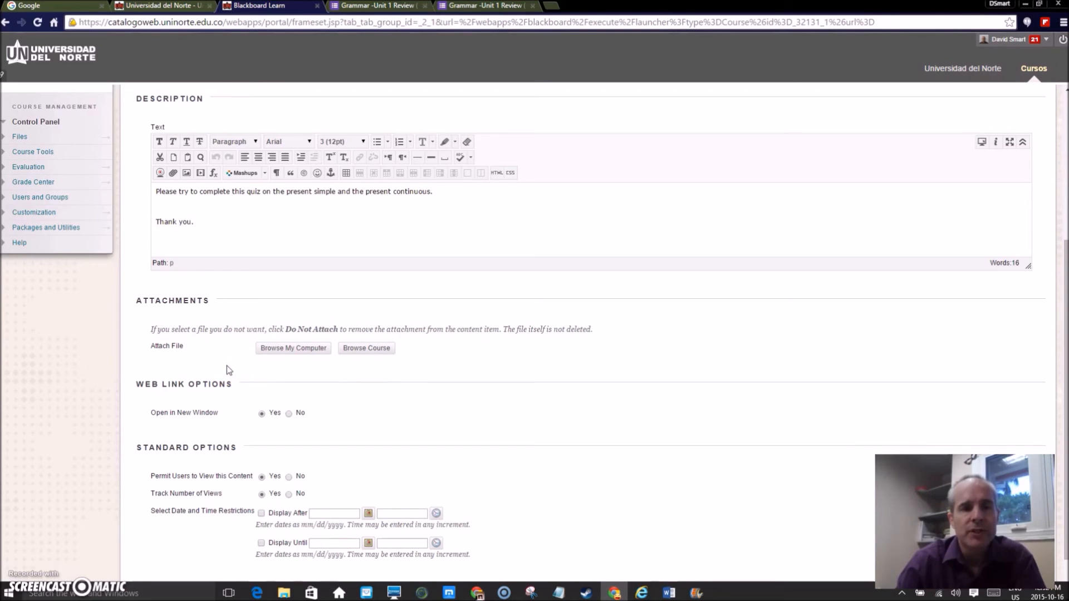
{"action": "scroll", "coordinate": [249, 366], "scroll_direction": "down", "scroll_amount": 1}
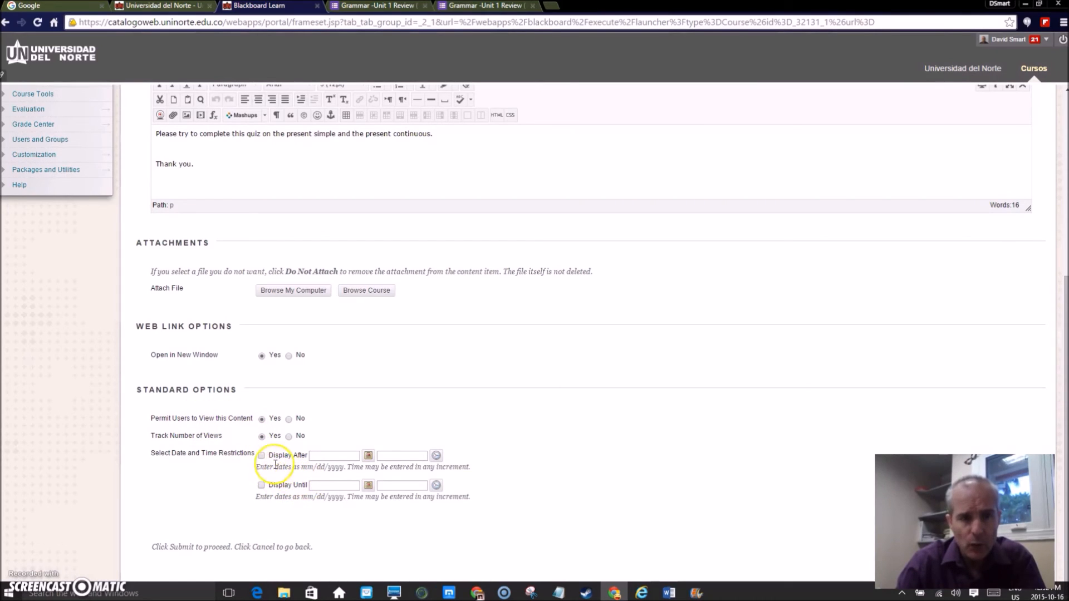
Try a Display After restriction on the web link, looking at its date and time pickers, and clear it before cancelling the edit
{"action": "left_click", "coordinate": [261, 455]}
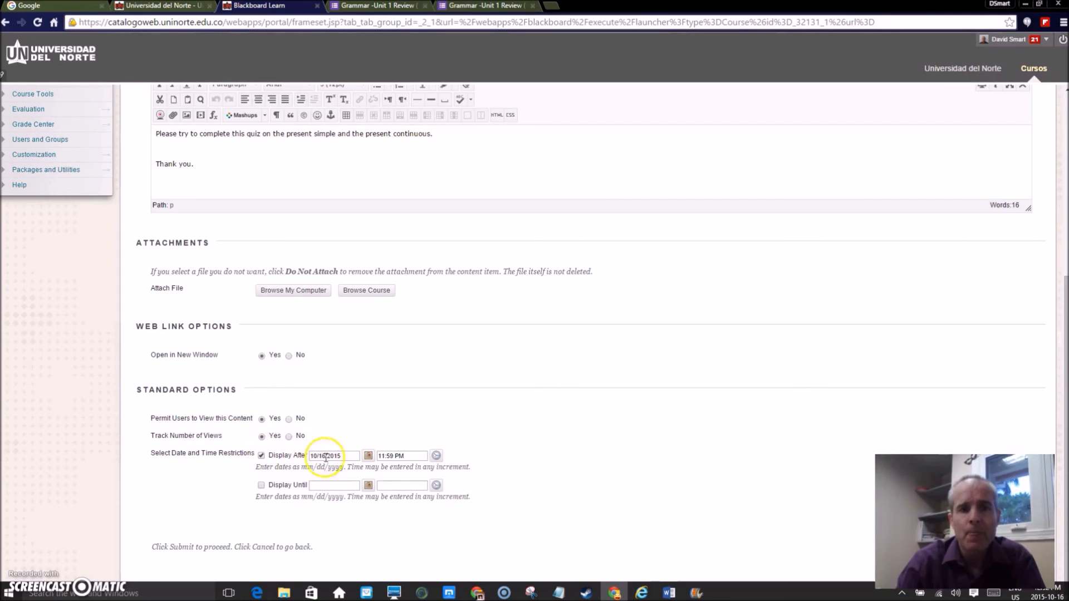
{"action": "left_click", "coordinate": [368, 455]}
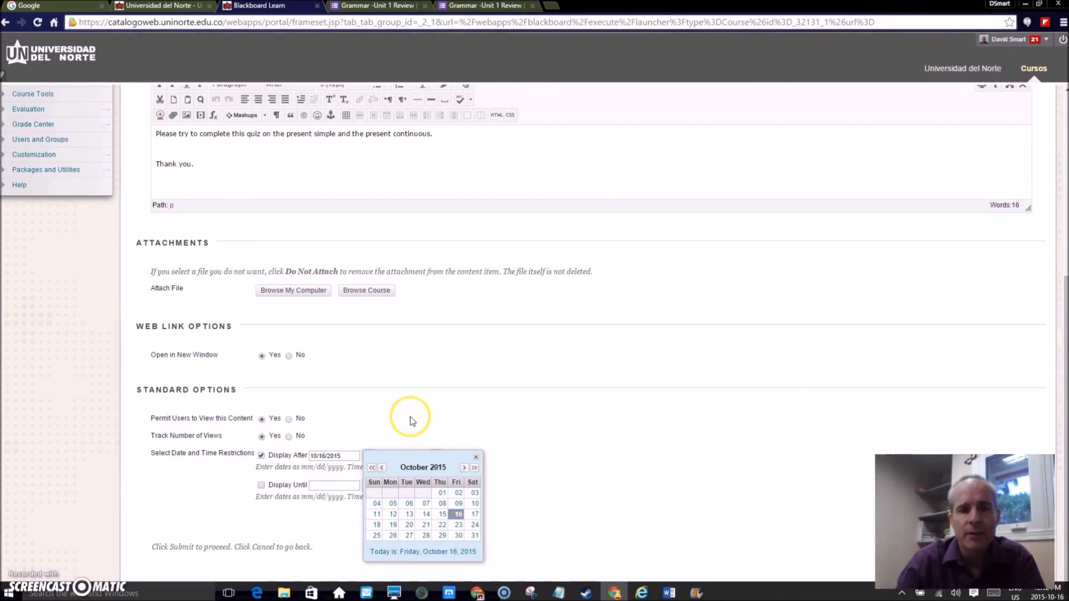
{"action": "left_click", "coordinate": [476, 457]}
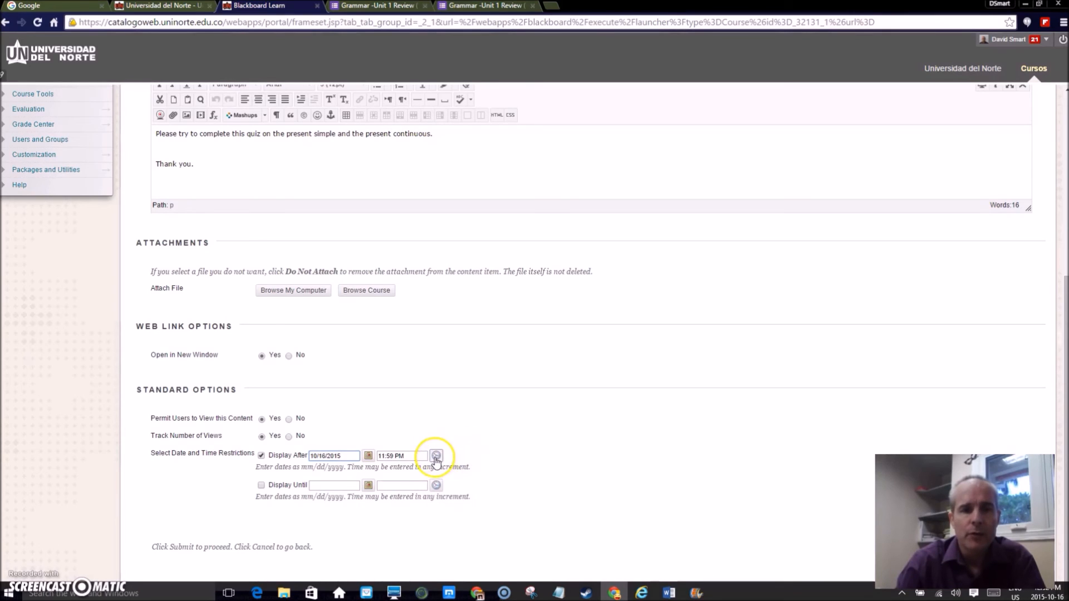
{"action": "left_click", "coordinate": [437, 456]}
{"action": "left_click", "coordinate": [485, 456]}
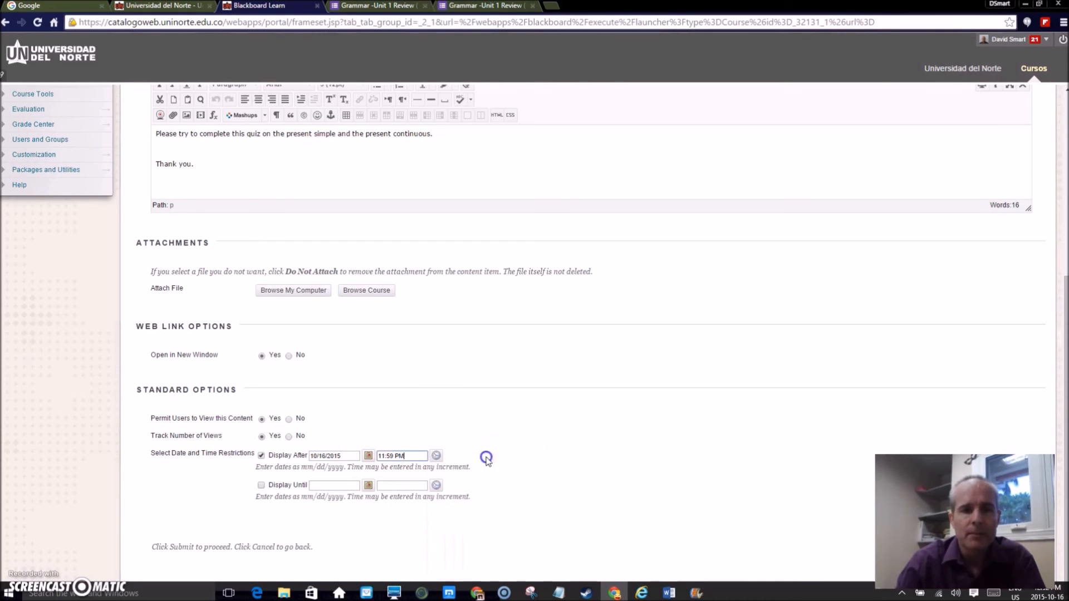
{"action": "left_click", "coordinate": [261, 456]}
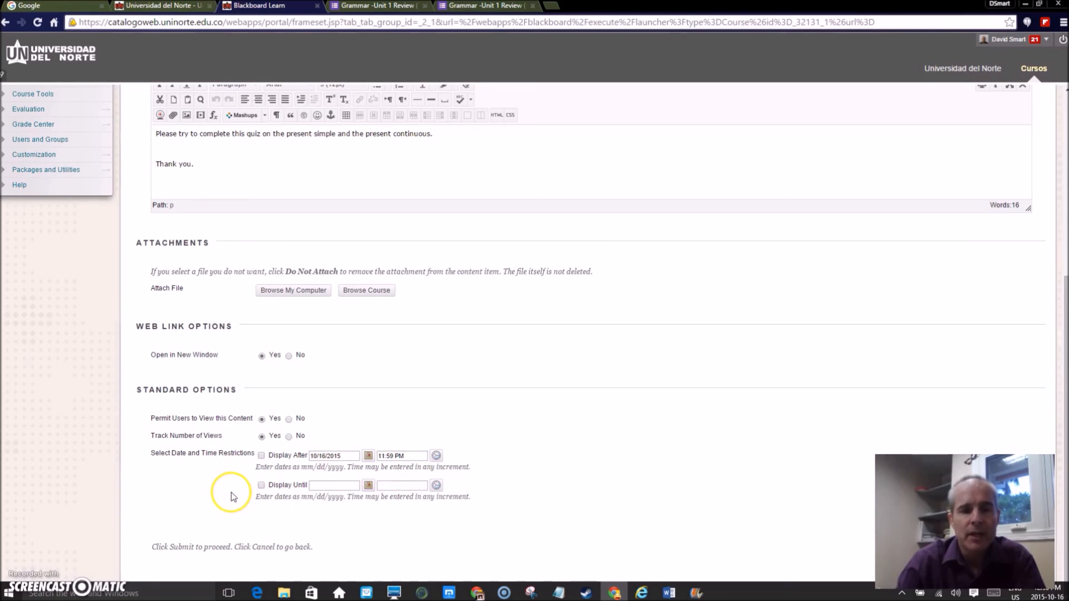
{"action": "scroll", "coordinate": [333, 496], "scroll_direction": "up", "scroll_amount": 5}
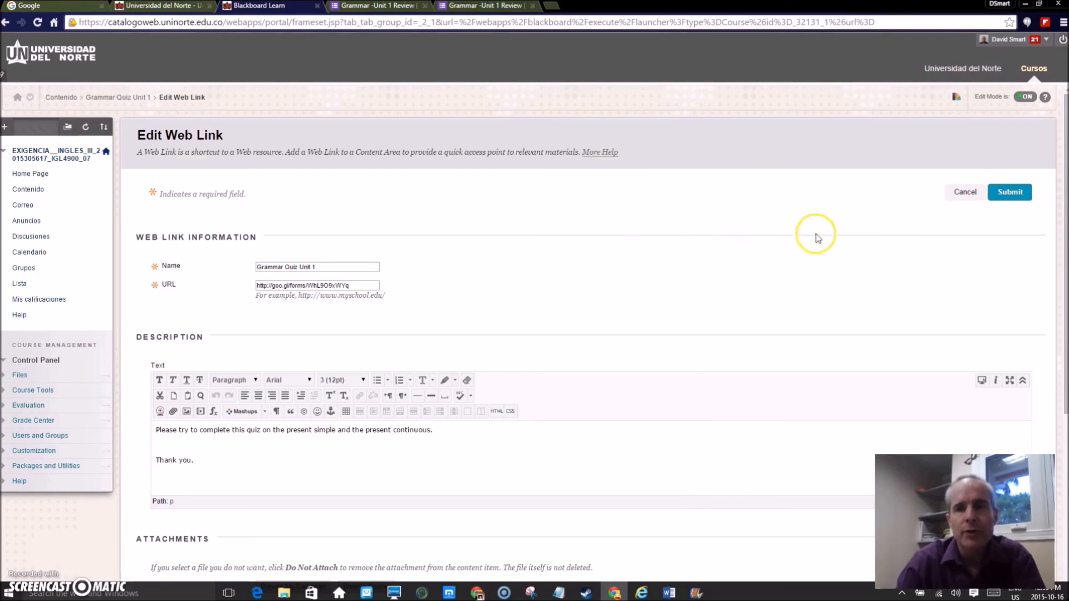
{"action": "left_click", "coordinate": [962, 192]}
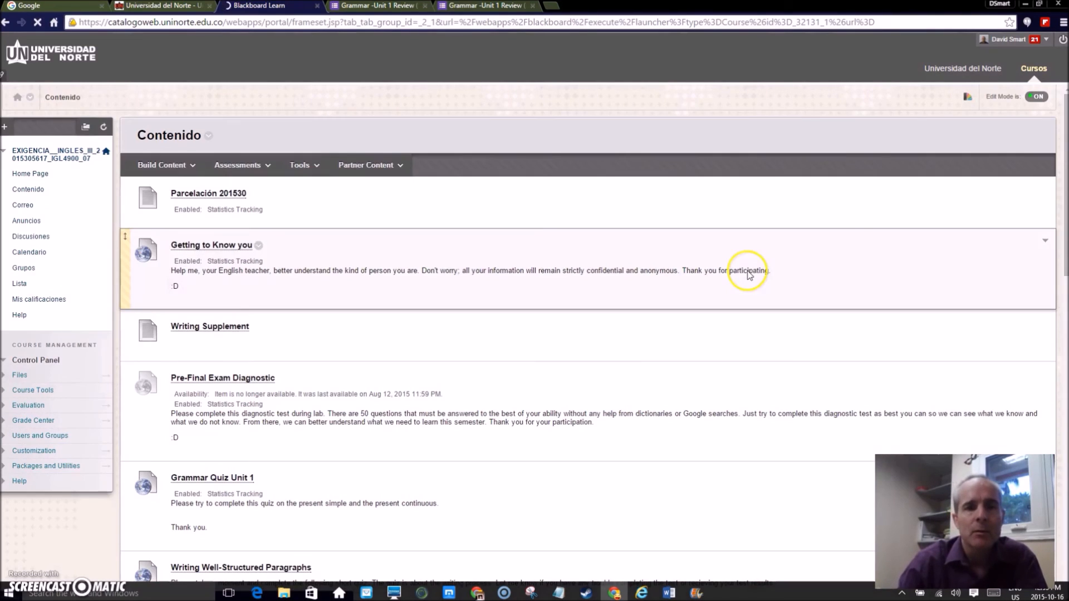
Open the choice of content types that can be built in the Contenido area
{"action": "left_click", "coordinate": [166, 167]}
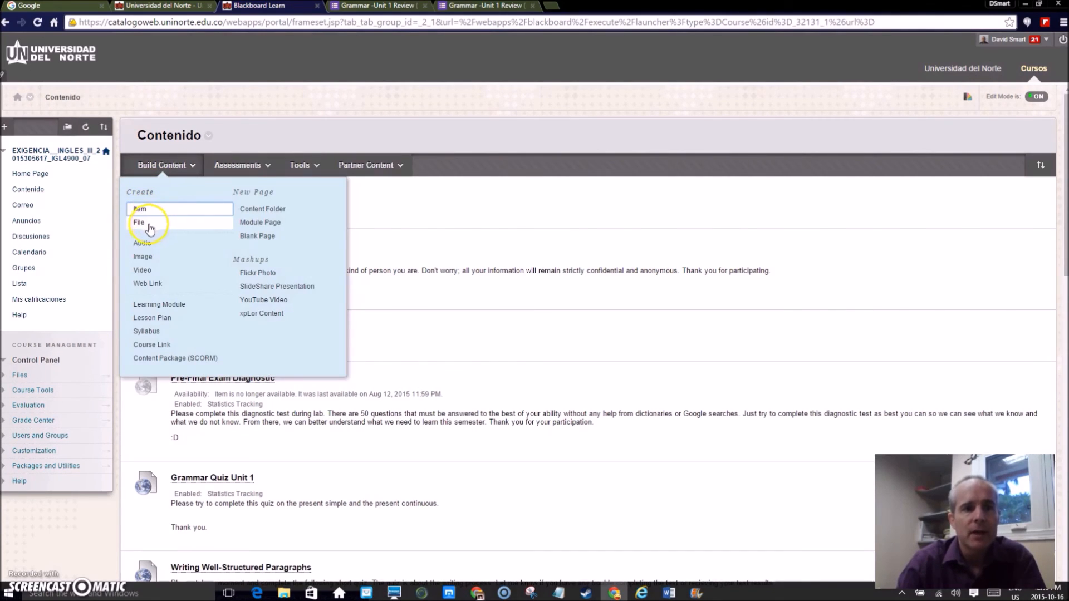